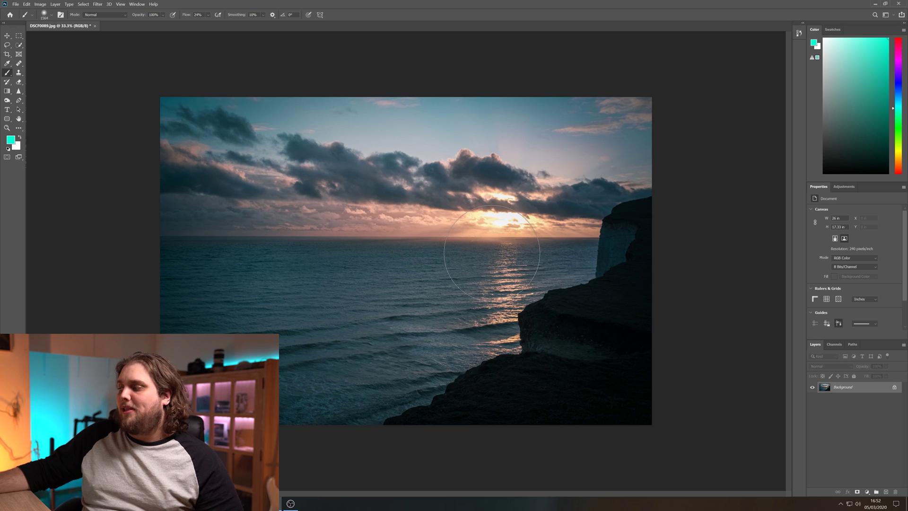
# Step: Add a blank Layer 1 and set the foreground colour to orange #ff6600 with the Brush
pyautogui.click(886, 492)
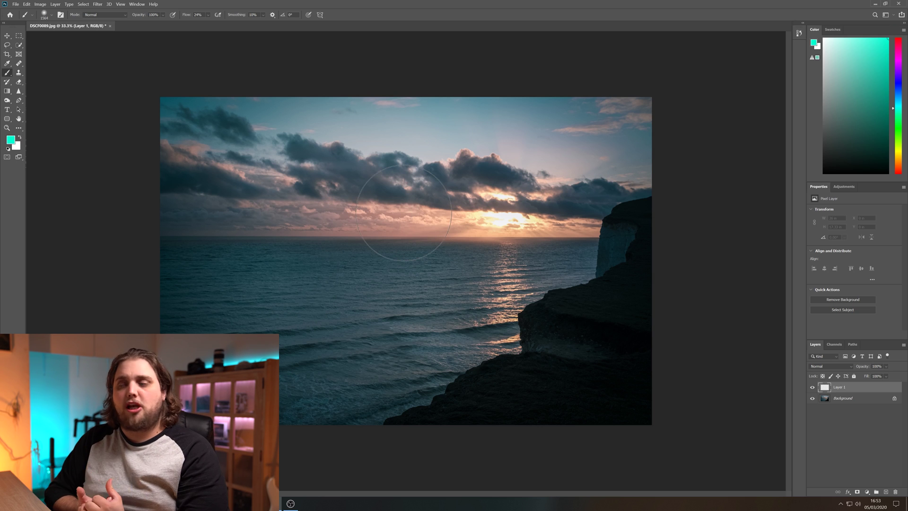
pyautogui.click(12, 140)
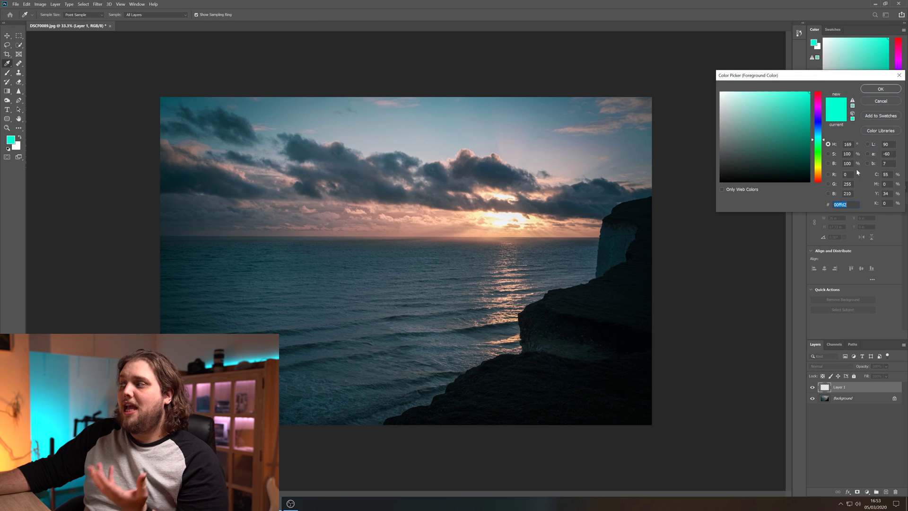
pyautogui.moveTo(820, 174); pyautogui.dragTo(821, 175)
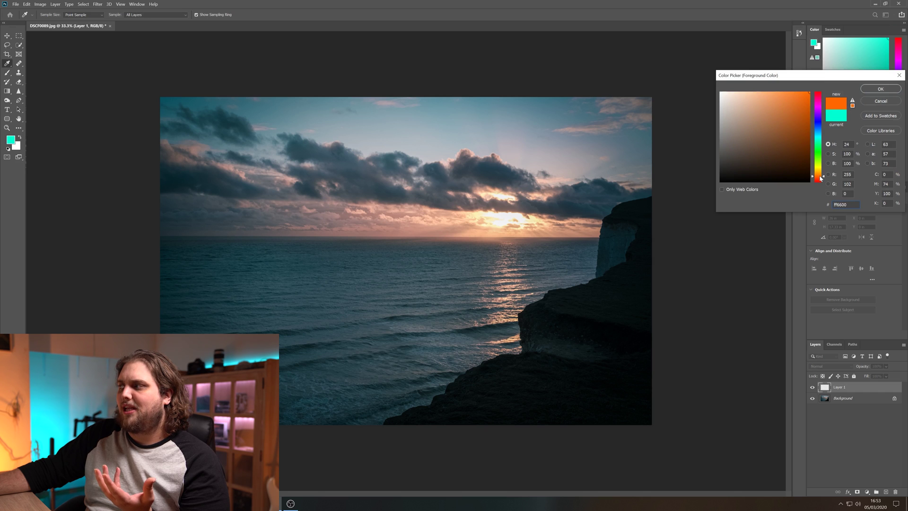
pyautogui.click(879, 89)
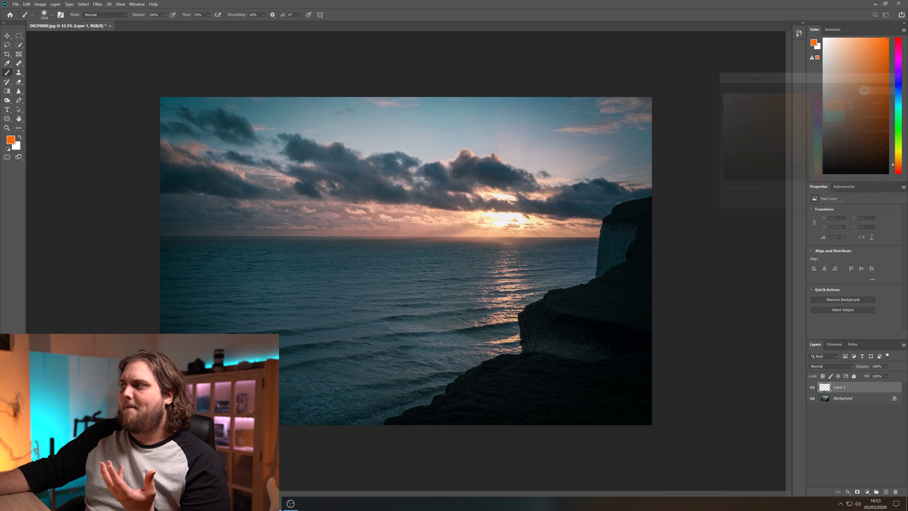
pyautogui.press('b')
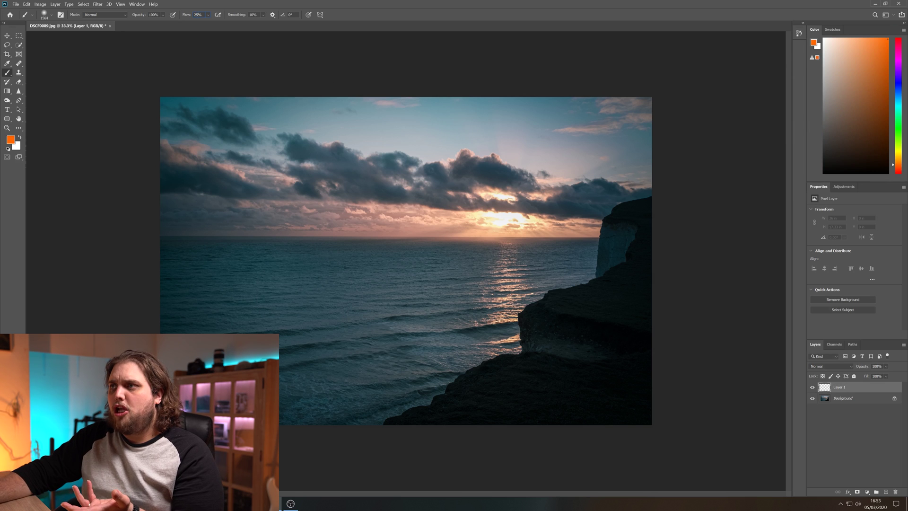
# Step: Size a large 0% hardness brush and paint orange over the clouds, sun and sea reflection
pyautogui.keyDown('alt'); pyautogui.rightClick(236, 237); pyautogui.keyUp('alt')
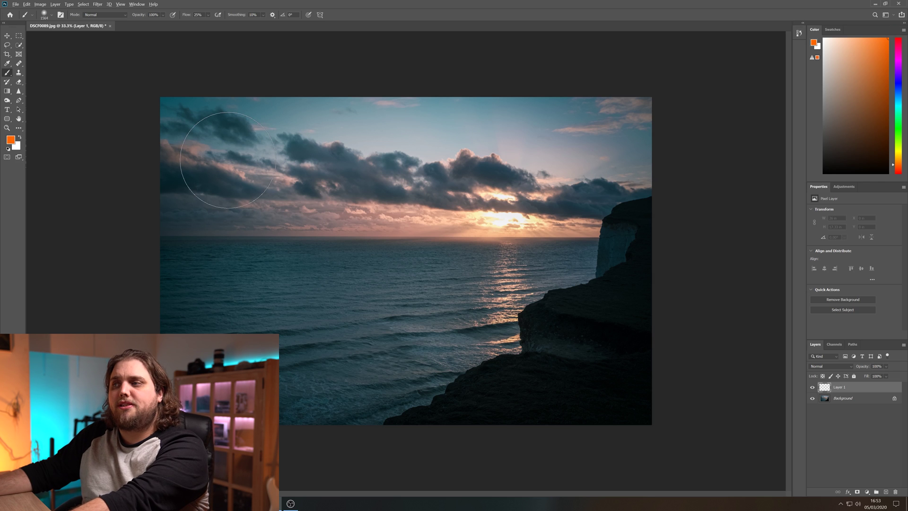
pyautogui.keyDown('alt'); pyautogui.rightClick(256, 208); pyautogui.keyUp('alt')
pyautogui.moveTo(255, 208)
pyautogui.mouseDown()
pyautogui.moveTo(255, 251)
pyautogui.moveTo(263, 161)
pyautogui.moveTo(266, 307)
pyautogui.moveTo(265, 193)
pyautogui.mouseUp()
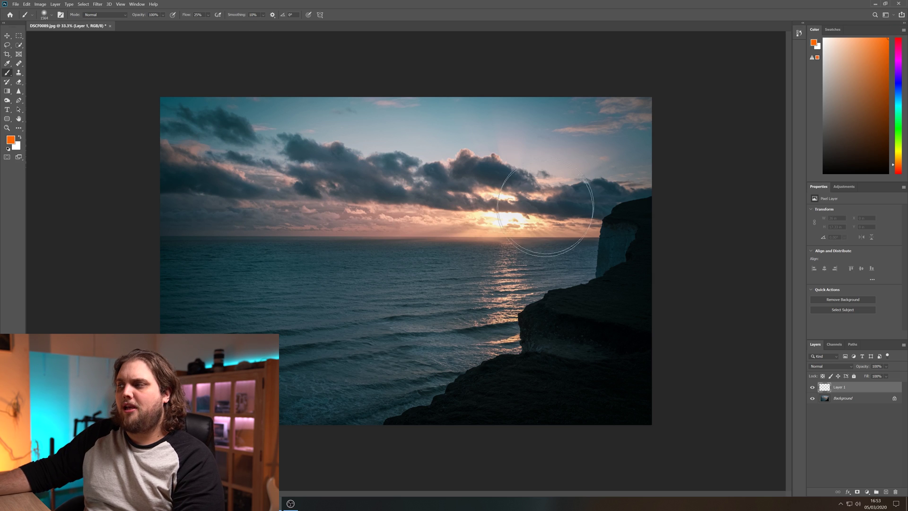
pyautogui.moveTo(542, 211)
pyautogui.mouseDown()
pyautogui.moveTo(442, 182)
pyautogui.moveTo(470, 166)
pyautogui.moveTo(466, 190)
pyautogui.moveTo(634, 197)
pyautogui.moveTo(368, 175)
pyautogui.moveTo(199, 189)
pyautogui.moveTo(284, 198)
pyautogui.mouseUp()
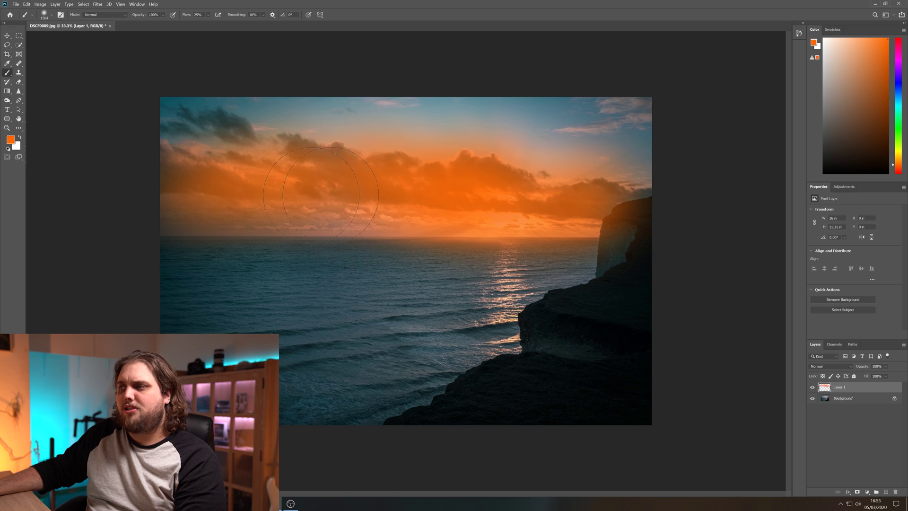
pyautogui.moveTo(398, 203)
pyautogui.mouseDown()
pyautogui.moveTo(183, 152)
pyautogui.moveTo(190, 134)
pyautogui.moveTo(274, 156)
pyautogui.moveTo(514, 266)
pyautogui.moveTo(507, 264)
pyautogui.moveTo(505, 286)
pyautogui.moveTo(480, 268)
pyautogui.moveTo(452, 272)
pyautogui.moveTo(439, 242)
pyautogui.moveTo(523, 260)
pyautogui.moveTo(537, 277)
pyautogui.moveTo(537, 254)
pyautogui.moveTo(521, 278)
pyautogui.moveTo(563, 247)
pyautogui.mouseUp()
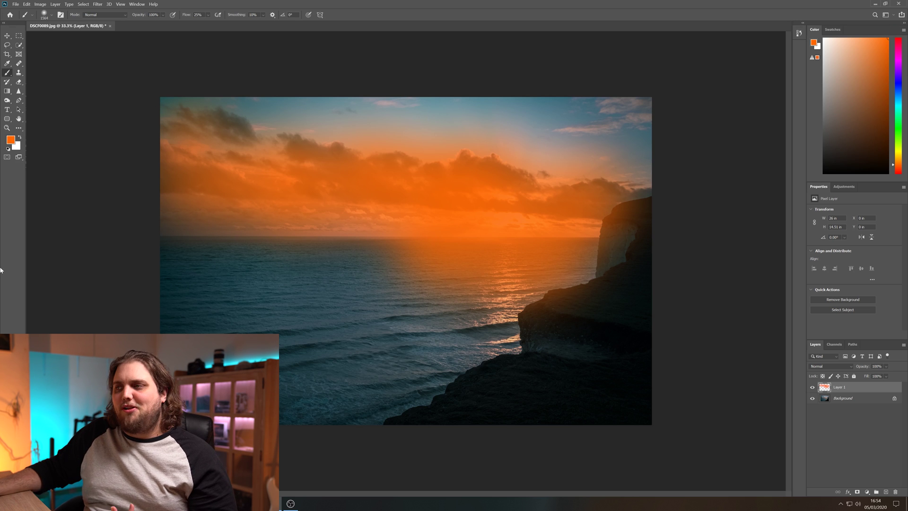
# Step: Change the foreground colour from orange to teal #00ffcc
pyautogui.click(12, 142)
pyautogui.moveTo(815, 165); pyautogui.dragTo(820, 146)
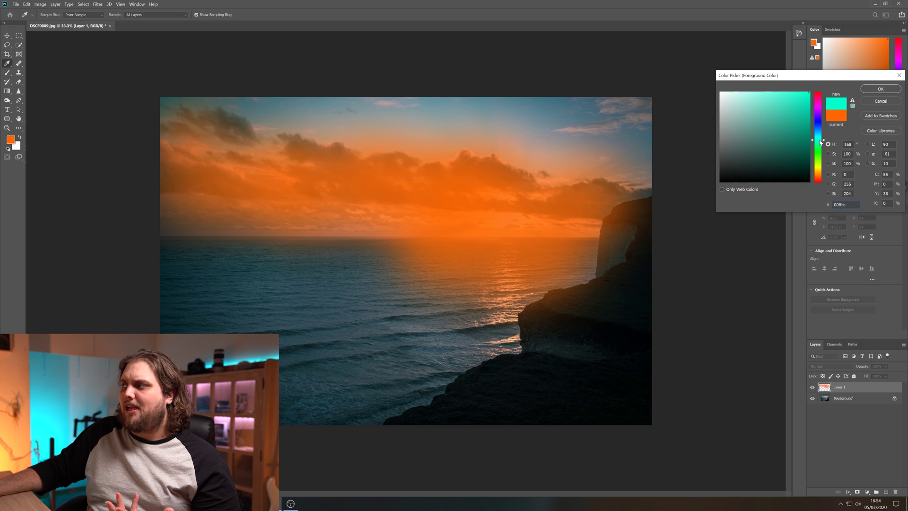
pyautogui.click(878, 88)
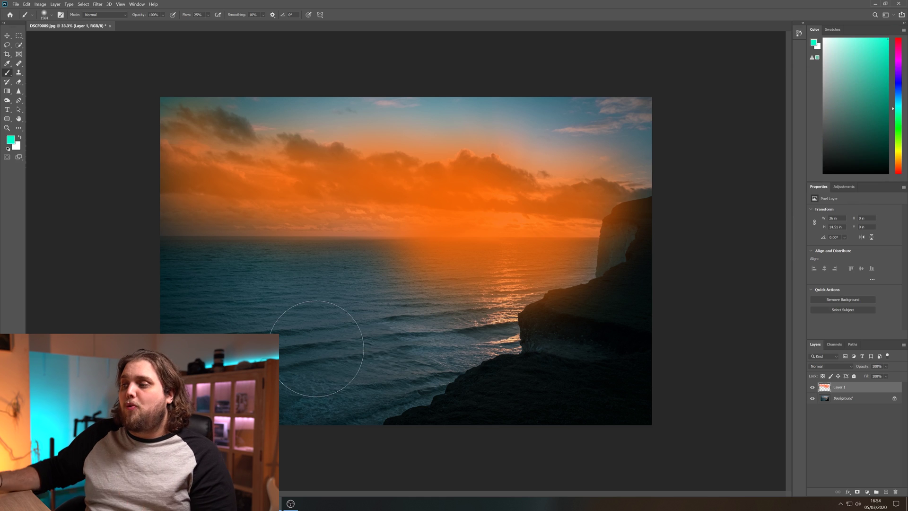
# Step: Paint teal over the left, middle and lower sea and the upper-right sky
pyautogui.moveTo(331, 280)
pyautogui.mouseDown()
pyautogui.moveTo(302, 300)
pyautogui.moveTo(277, 282)
pyautogui.moveTo(229, 285)
pyautogui.moveTo(291, 270)
pyautogui.moveTo(197, 275)
pyautogui.moveTo(191, 285)
pyautogui.moveTo(187, 276)
pyautogui.moveTo(199, 311)
pyautogui.moveTo(243, 362)
pyautogui.moveTo(268, 351)
pyautogui.moveTo(305, 416)
pyautogui.moveTo(285, 398)
pyautogui.moveTo(256, 420)
pyautogui.moveTo(380, 382)
pyautogui.moveTo(452, 332)
pyautogui.moveTo(337, 403)
pyautogui.moveTo(385, 314)
pyautogui.moveTo(303, 296)
pyautogui.mouseUp()
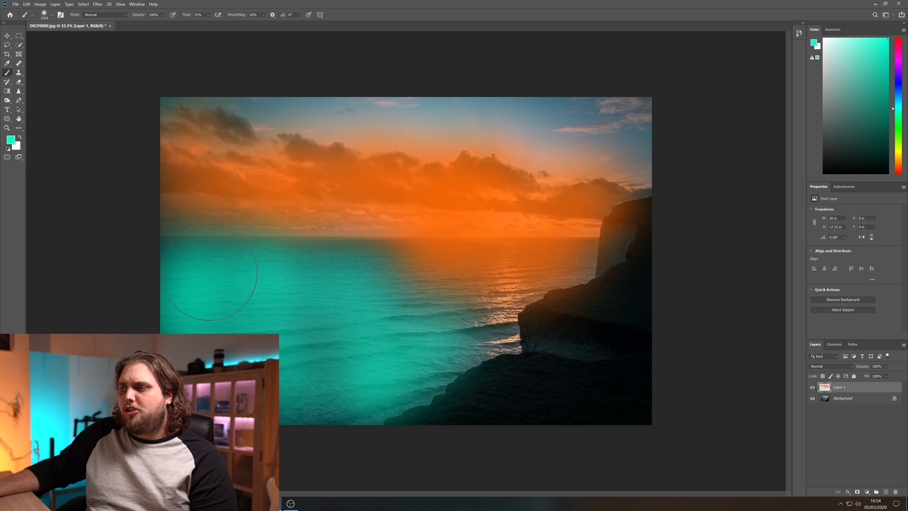
pyautogui.moveTo(209, 271)
pyautogui.mouseDown()
pyautogui.moveTo(359, 261)
pyautogui.moveTo(397, 303)
pyautogui.moveTo(370, 344)
pyautogui.moveTo(321, 389)
pyautogui.moveTo(438, 359)
pyautogui.moveTo(494, 325)
pyautogui.moveTo(440, 347)
pyautogui.moveTo(473, 330)
pyautogui.mouseUp()
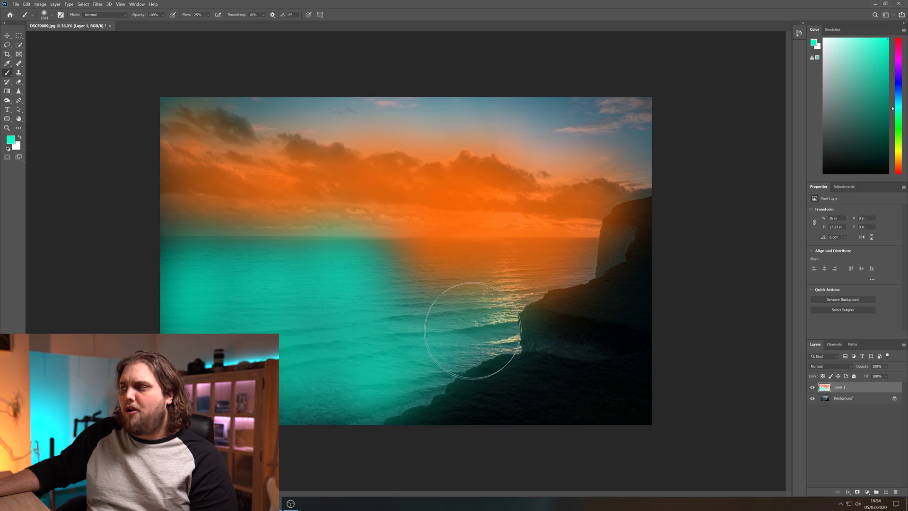
pyautogui.moveTo(643, 151)
pyautogui.mouseDown()
pyautogui.moveTo(624, 129)
pyautogui.moveTo(371, 95)
pyautogui.moveTo(219, 105)
pyautogui.moveTo(137, 186)
pyautogui.mouseUp()
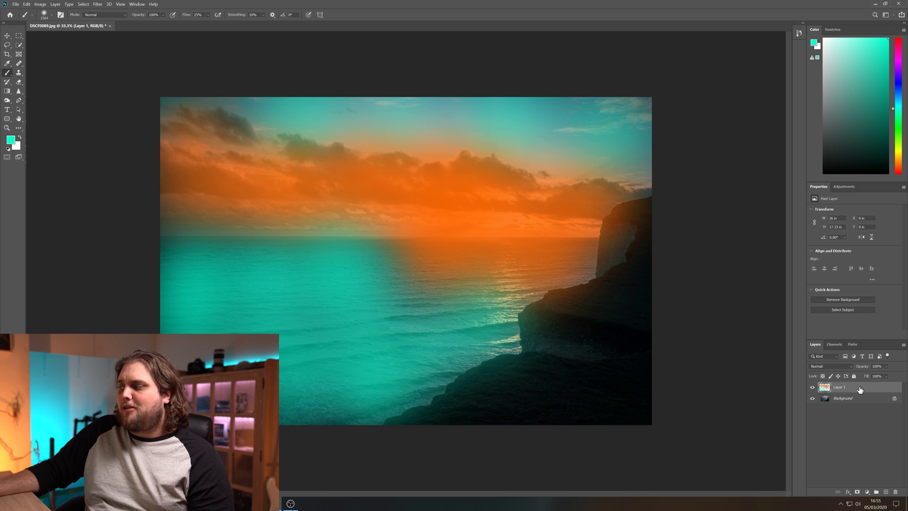
# Step: Preview the layer blend modes on the photo and set Layer 1 to Soft Light
pyautogui.click(830, 365)
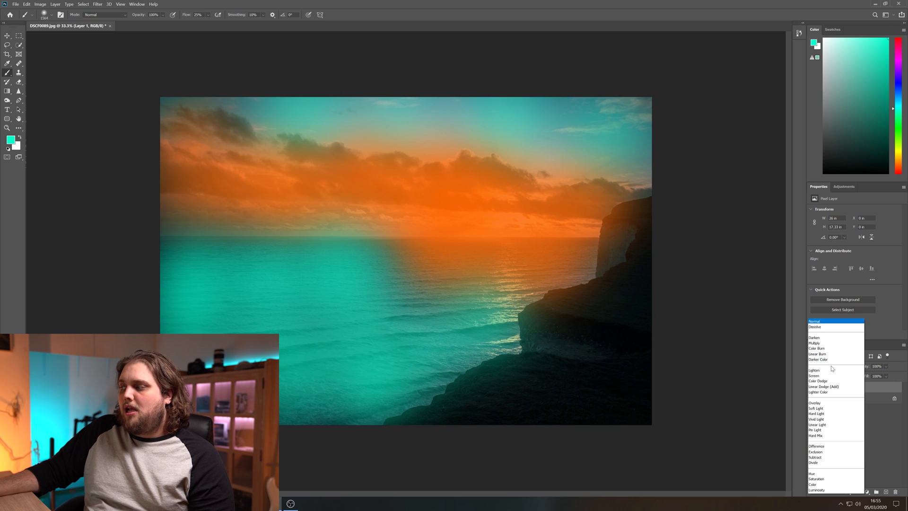
pyautogui.press('Escape')
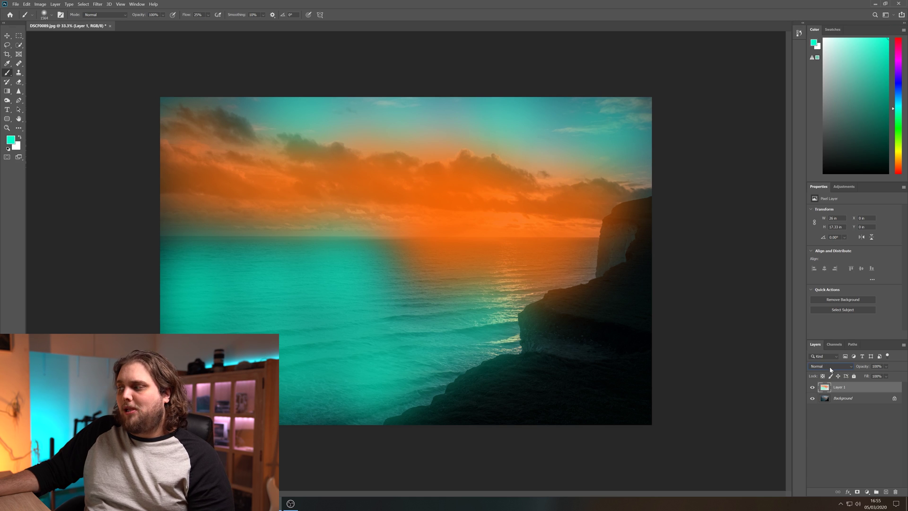
pyautogui.click(830, 368)
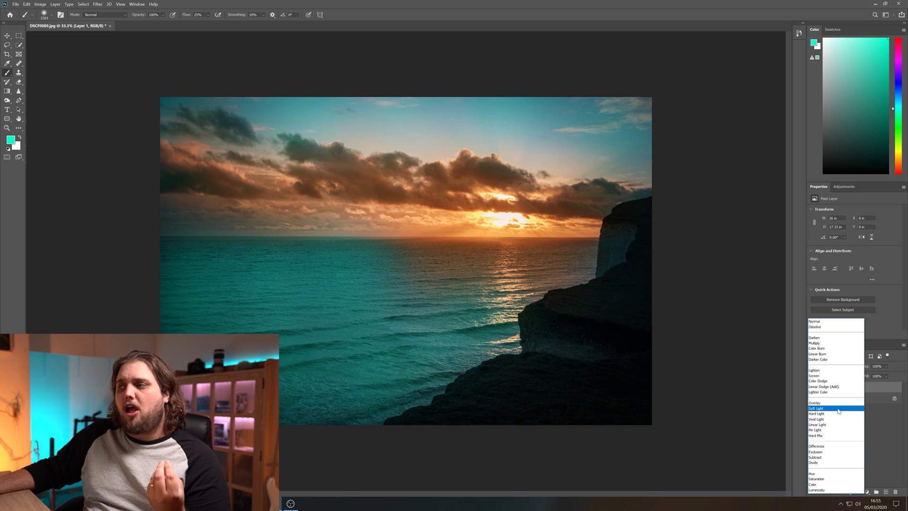
pyautogui.click(838, 411)
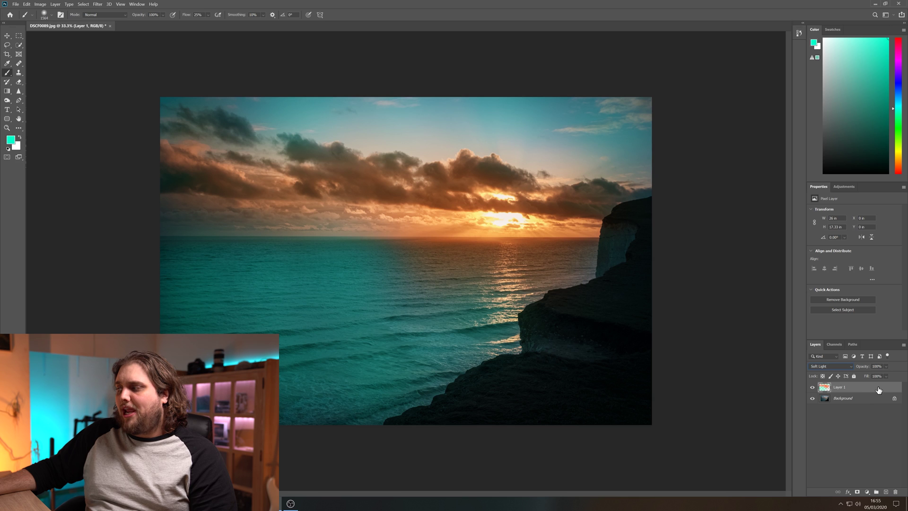
# Step: In Blending Options, adjust the Underlying Layer Blend If sliders to keep colour off shadows and highlights
pyautogui.doubleClick(880, 389)
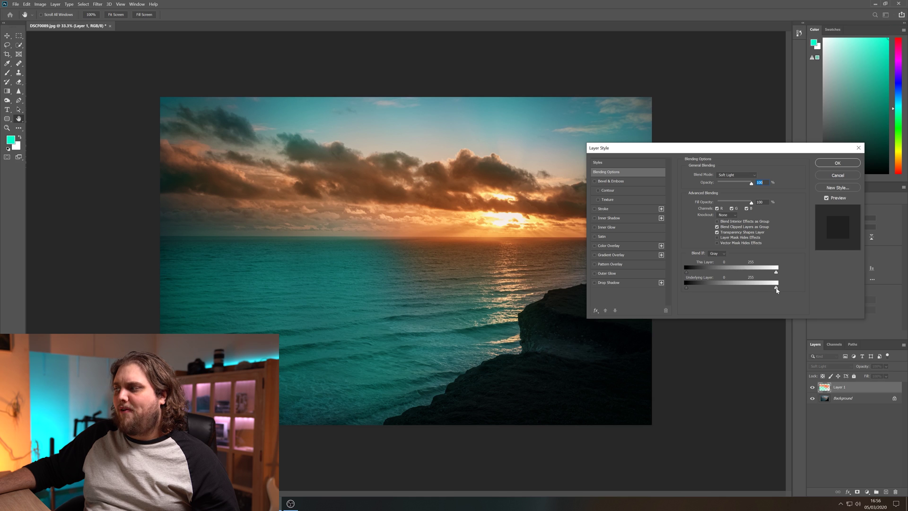
pyautogui.moveTo(776, 288); pyautogui.dragTo(685, 288)
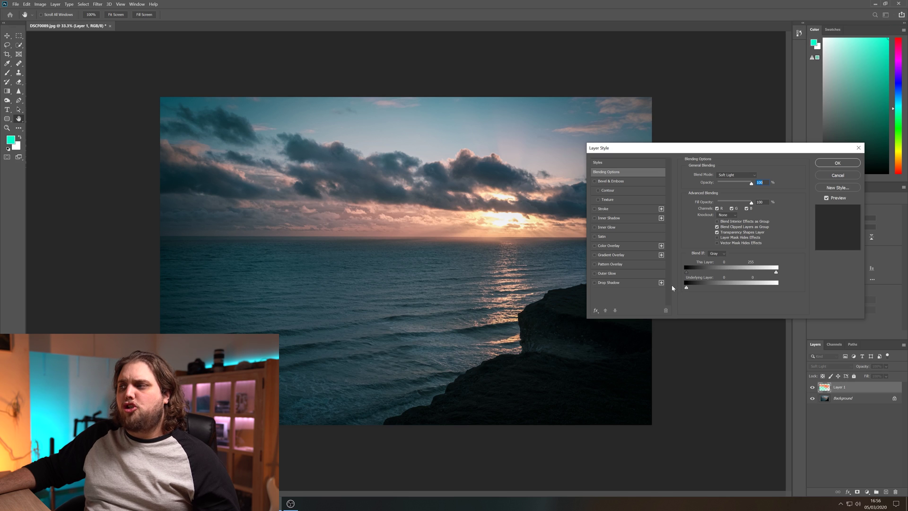
pyautogui.moveTo(686, 287)
pyautogui.mouseDown()
pyautogui.moveTo(764, 288)
pyautogui.moveTo(678, 285)
pyautogui.mouseUp()
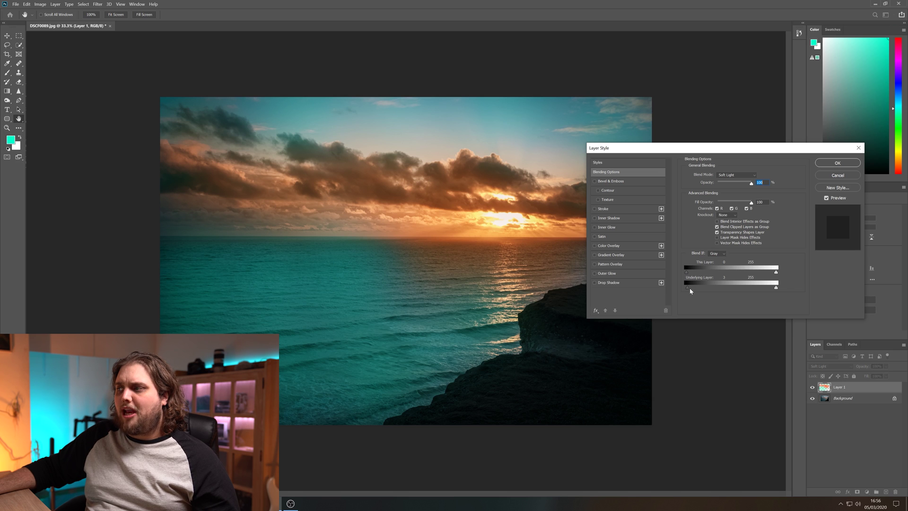
pyautogui.moveTo(689, 288)
pyautogui.mouseDown()
pyautogui.moveTo(768, 292)
pyautogui.moveTo(686, 288)
pyautogui.mouseUp()
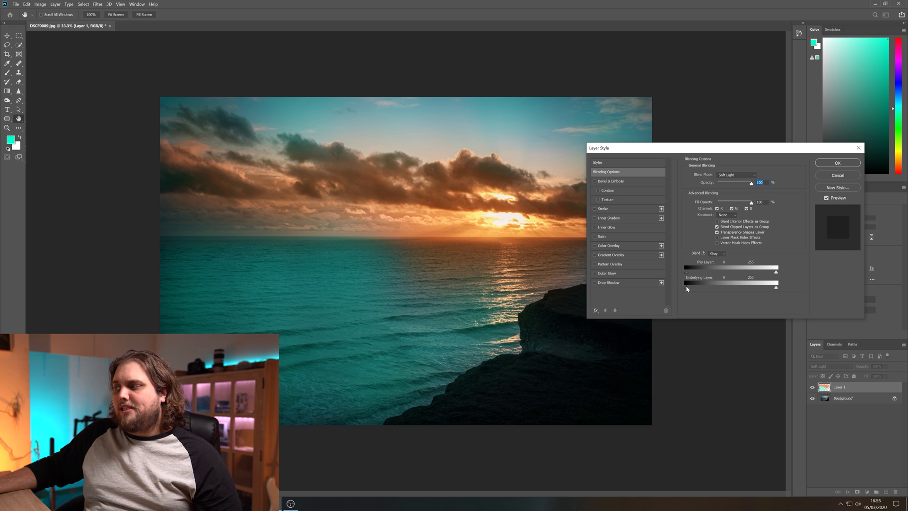
pyautogui.moveTo(696, 289); pyautogui.dragTo(716, 289)
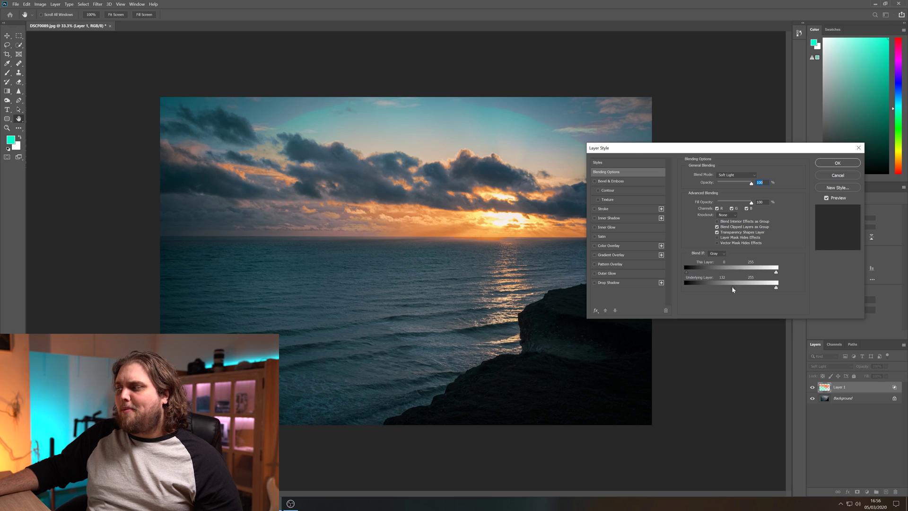
pyautogui.moveTo(732, 287); pyautogui.dragTo(705, 292)
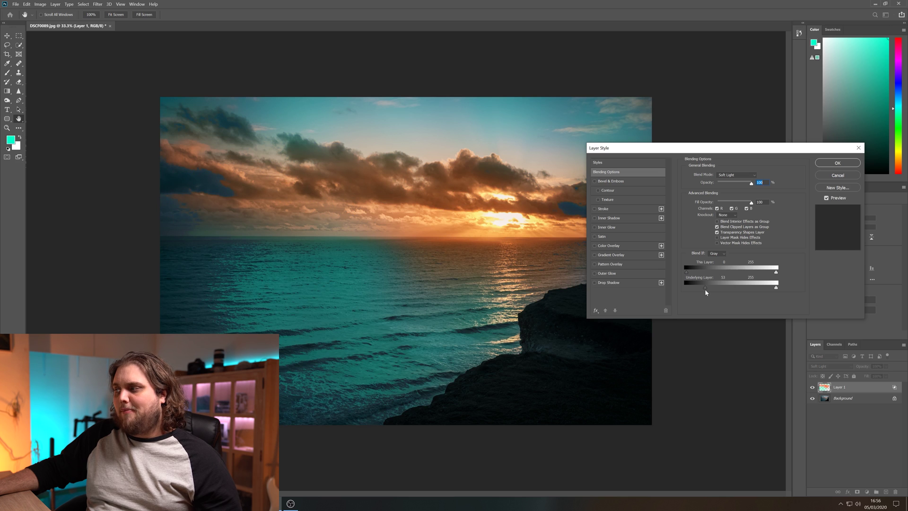
pyautogui.moveTo(776, 287); pyautogui.dragTo(754, 290)
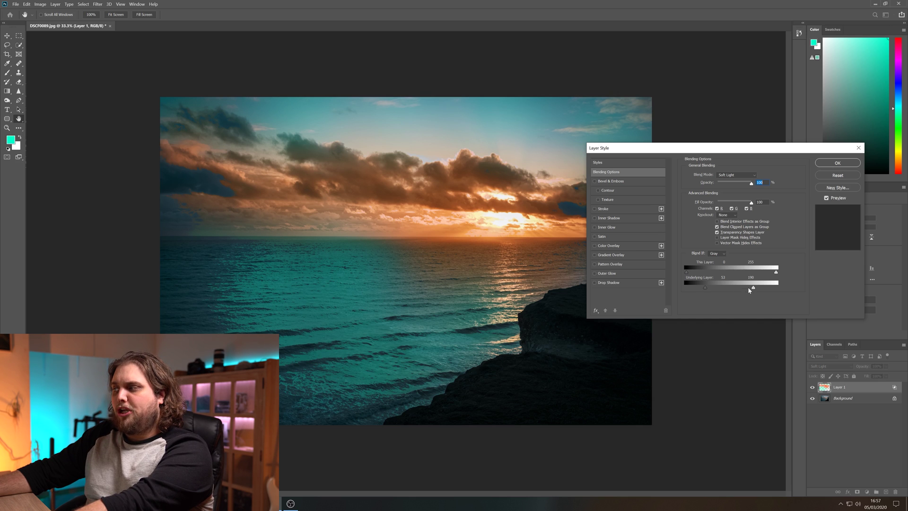
# Step: Split the Underlying Layer highlight slider to feather the blend, and lower opacity to about 70%
pyautogui.moveTo(753, 288); pyautogui.dragTo(711, 289)
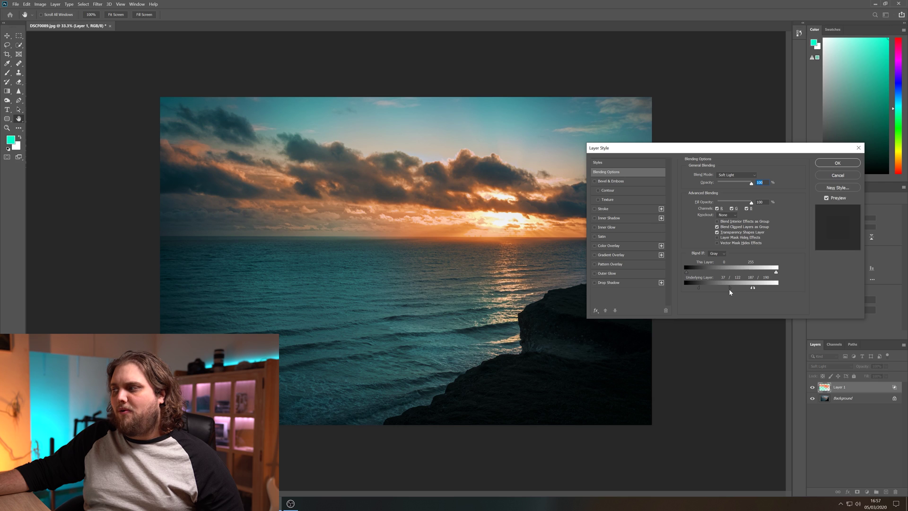
pyautogui.moveTo(752, 289); pyautogui.dragTo(728, 291)
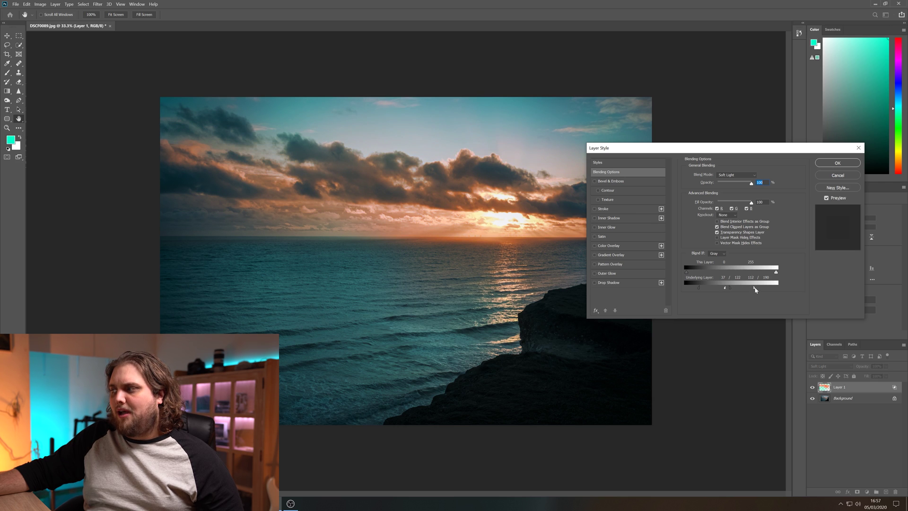
pyautogui.moveTo(760, 287); pyautogui.dragTo(742, 290)
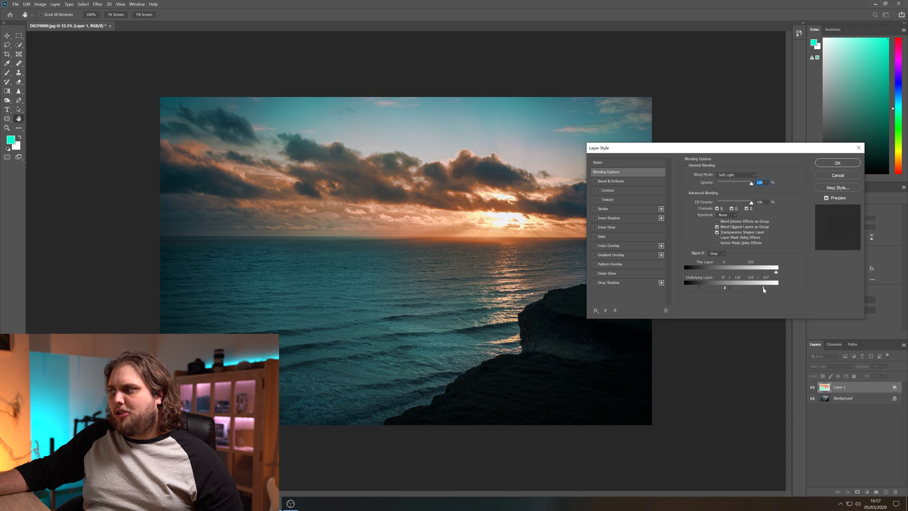
pyautogui.moveTo(763, 289); pyautogui.dragTo(756, 290)
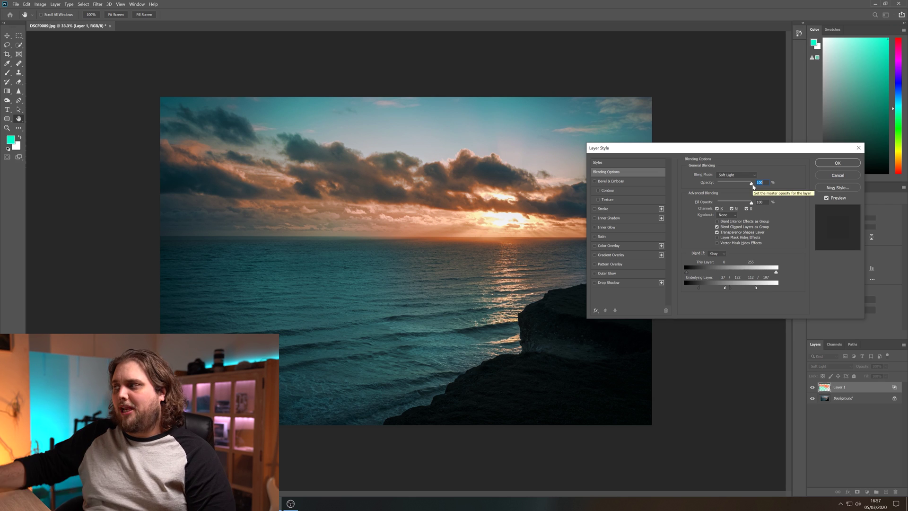
pyautogui.press('Down')
pyautogui.press('Down')
pyautogui.press('Down')
pyautogui.press('Down')
pyautogui.press('Down')
pyautogui.press('Down')
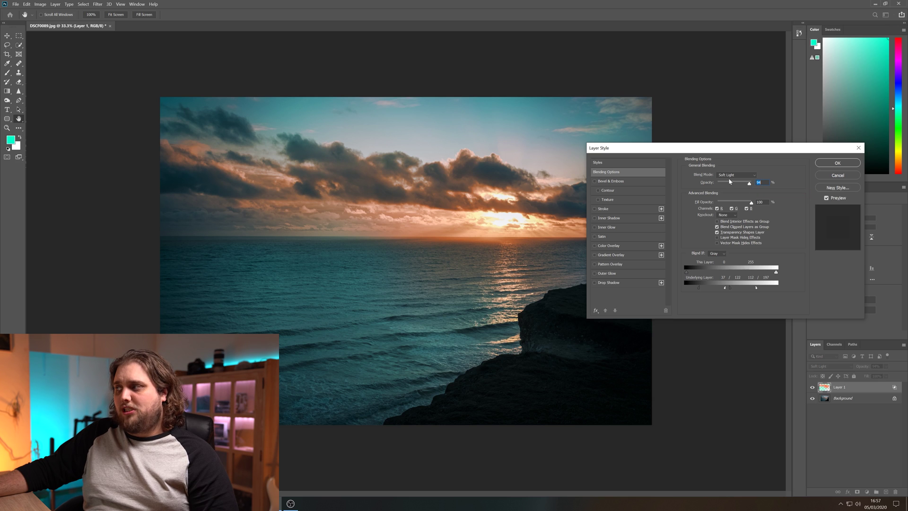
pyautogui.moveTo(748, 184); pyautogui.dragTo(743, 186)
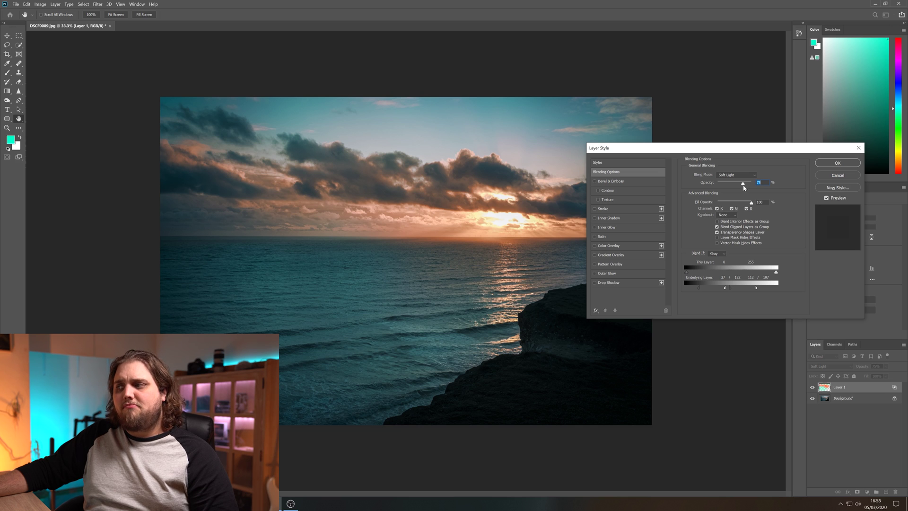
# Step: Apply the blending options, compare Layer 1 on and off, and lower its opacity to 62%
pyautogui.click(833, 162)
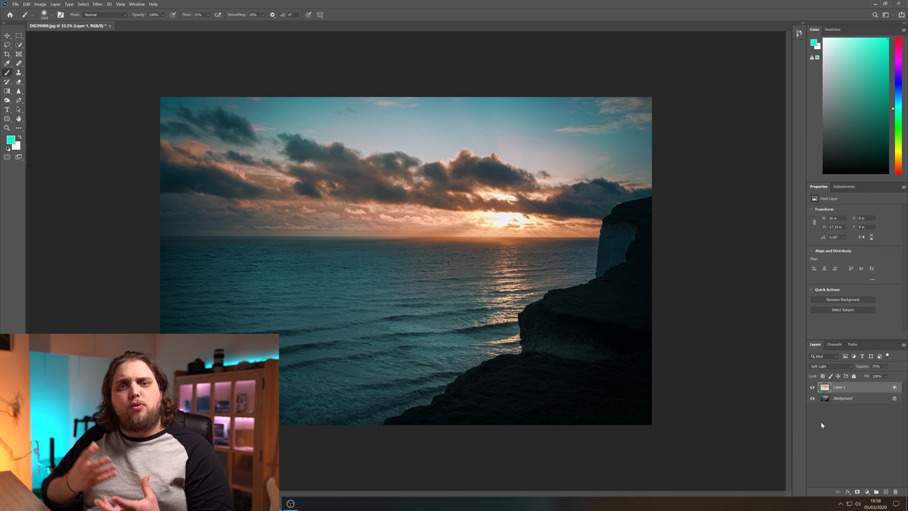
pyautogui.click(814, 392)
pyautogui.click(814, 393)
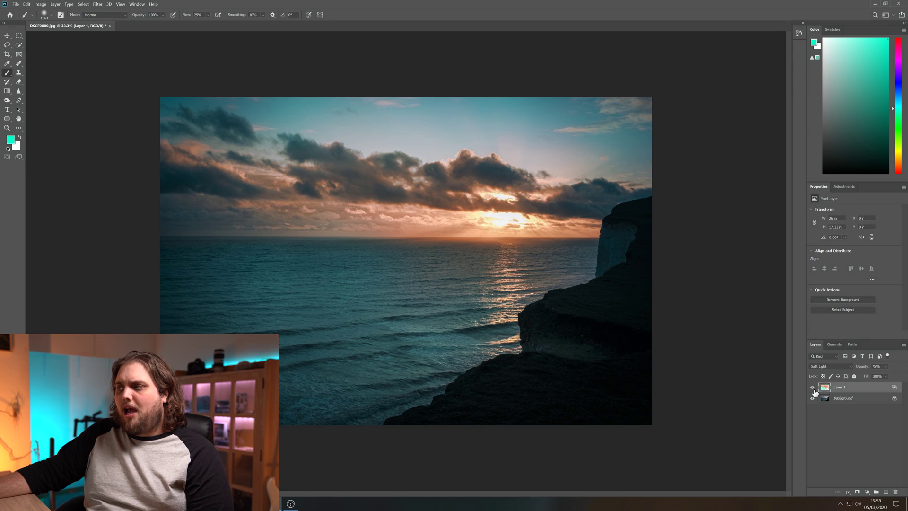
pyautogui.click(812, 388)
pyautogui.click(812, 388)
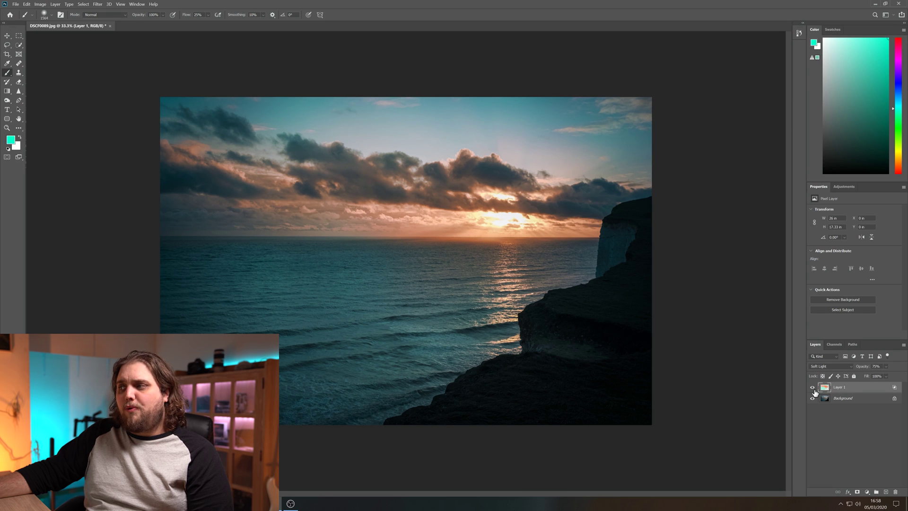
pyautogui.click(812, 389)
pyautogui.click(813, 388)
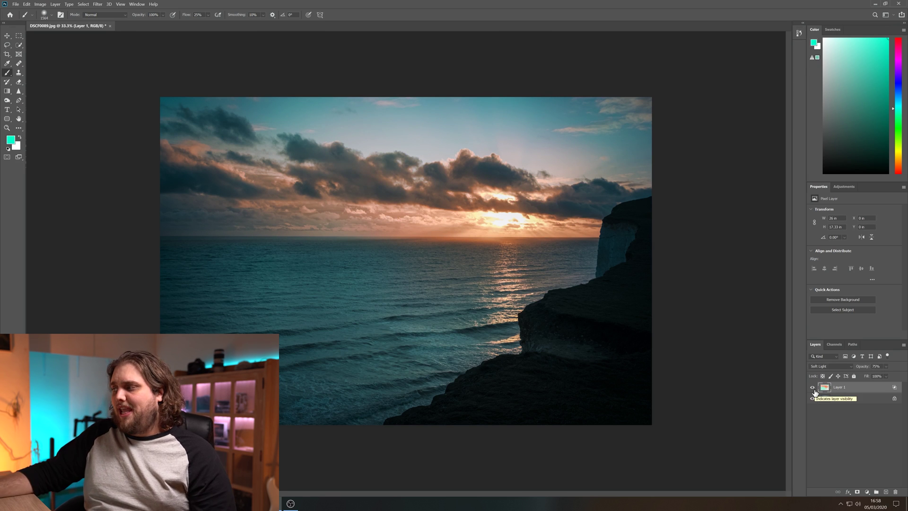
pyautogui.moveTo(869, 367); pyautogui.dragTo(863, 369)
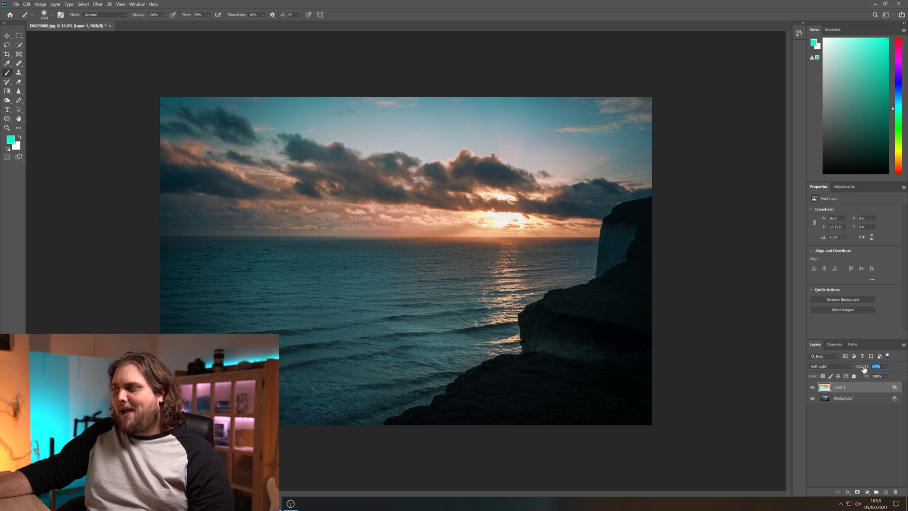
# Step: Switch Layer 1 to Hard Light, trying 35% and 28% opacity before settling on 57%
pyautogui.click(849, 367)
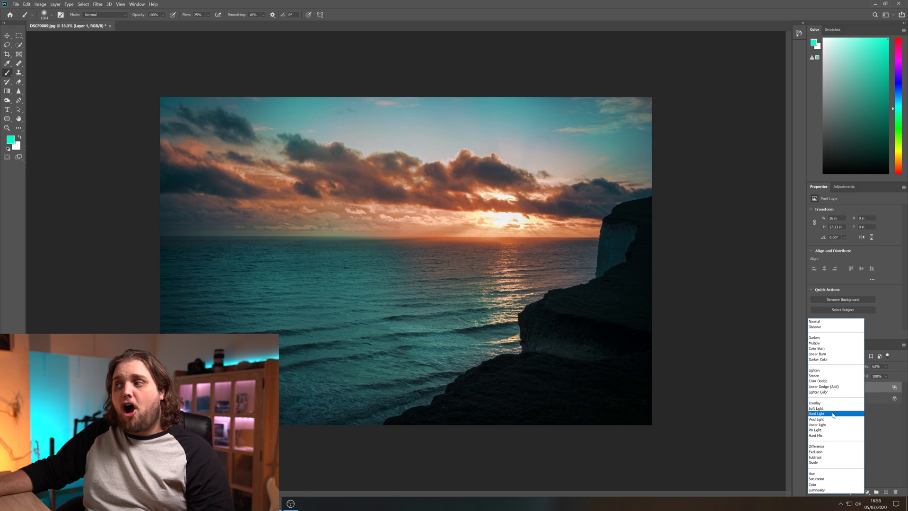
pyautogui.click(833, 414)
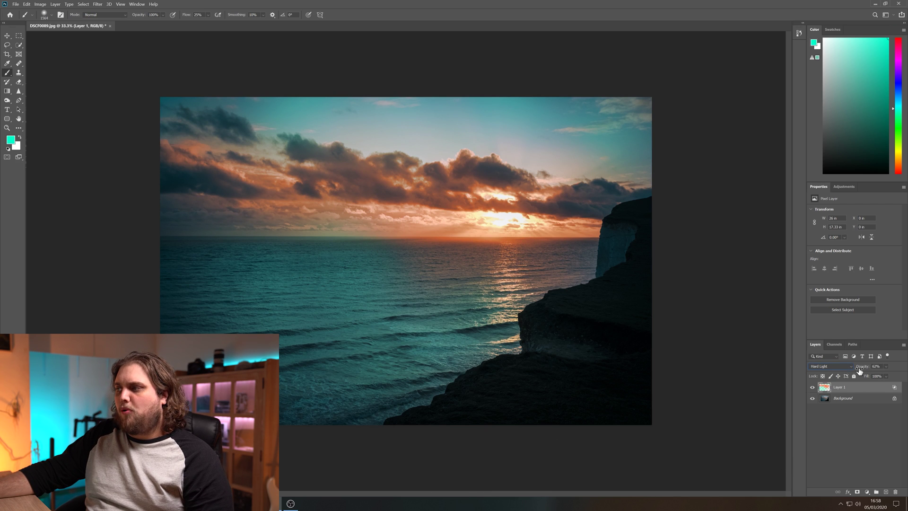
pyautogui.moveTo(860, 368); pyautogui.dragTo(854, 371)
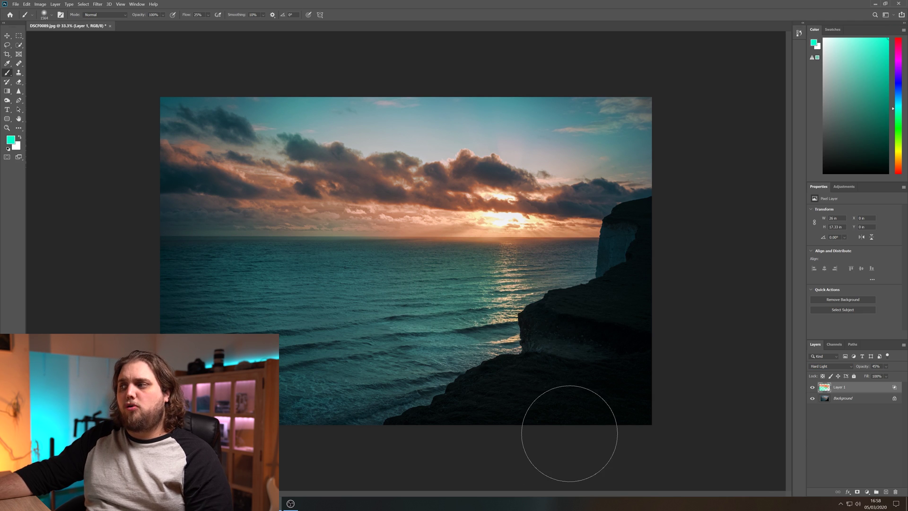
pyautogui.moveTo(867, 368); pyautogui.dragTo(858, 369)
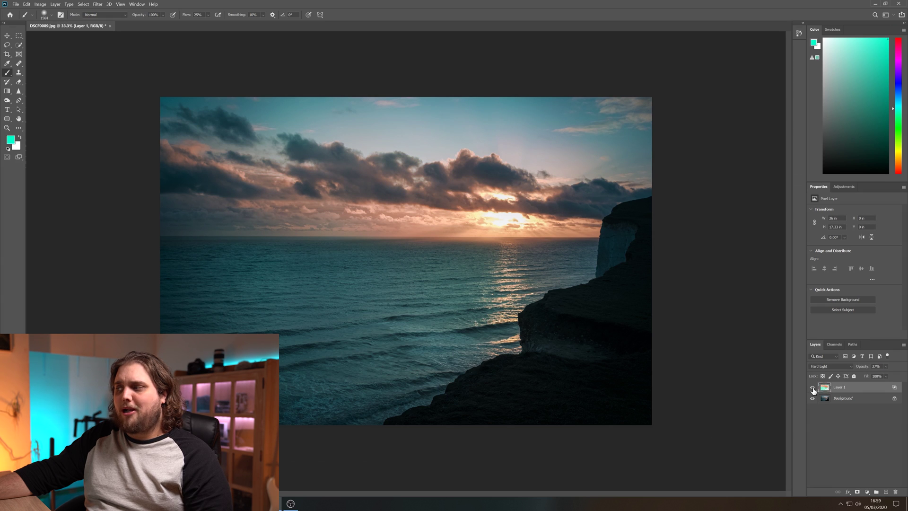
pyautogui.moveTo(862, 371); pyautogui.dragTo(876, 370)
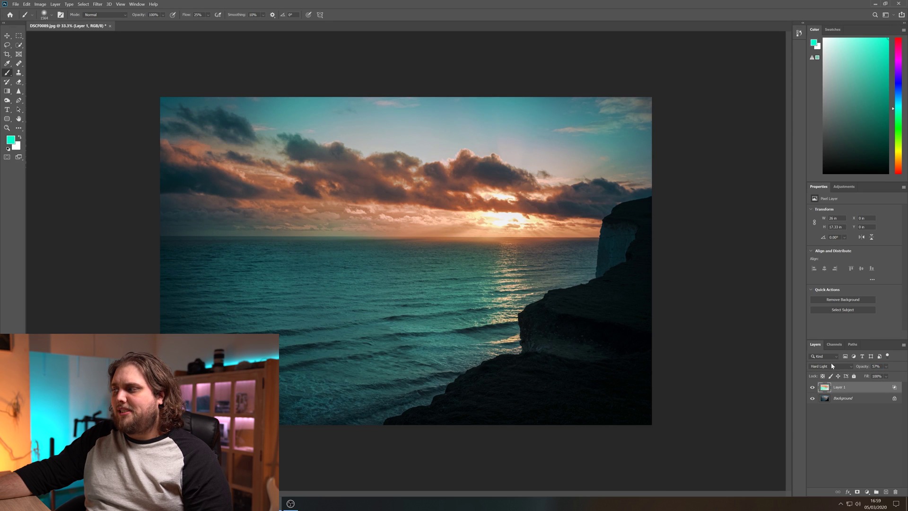
pyautogui.click(830, 366)
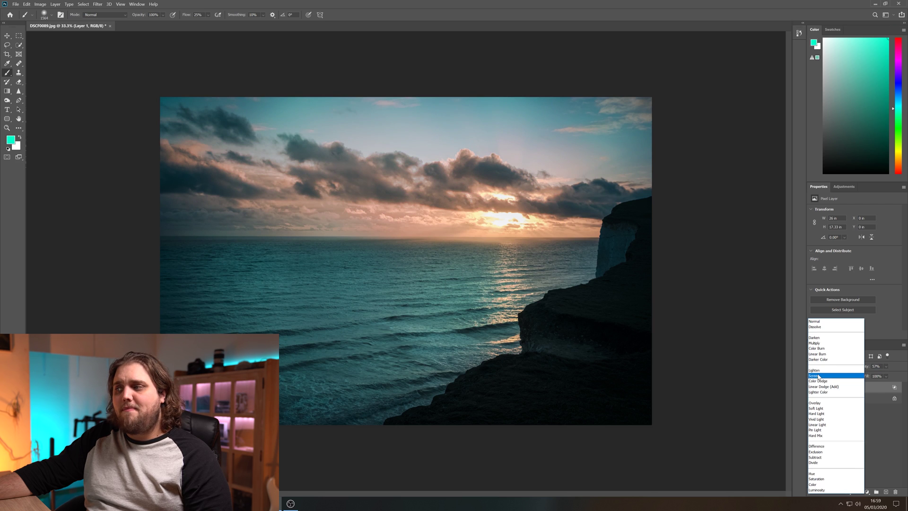
# Step: Try Screen at 85%, then return Layer 1 to Soft Light at about 55% opacity
pyautogui.click(818, 376)
pyautogui.moveTo(857, 371)
pyautogui.mouseDown()
pyautogui.moveTo(868, 370)
pyautogui.moveTo(848, 371)
pyautogui.mouseUp()
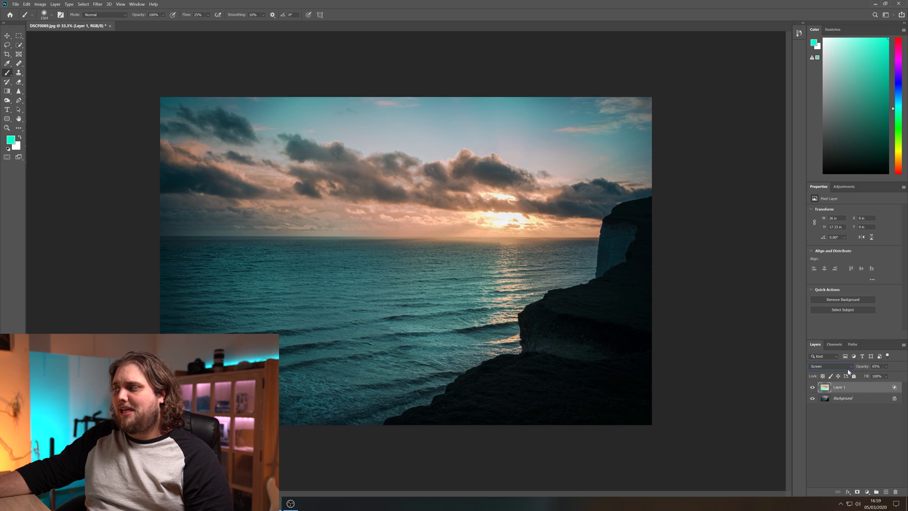
pyautogui.click(846, 367)
pyautogui.click(816, 410)
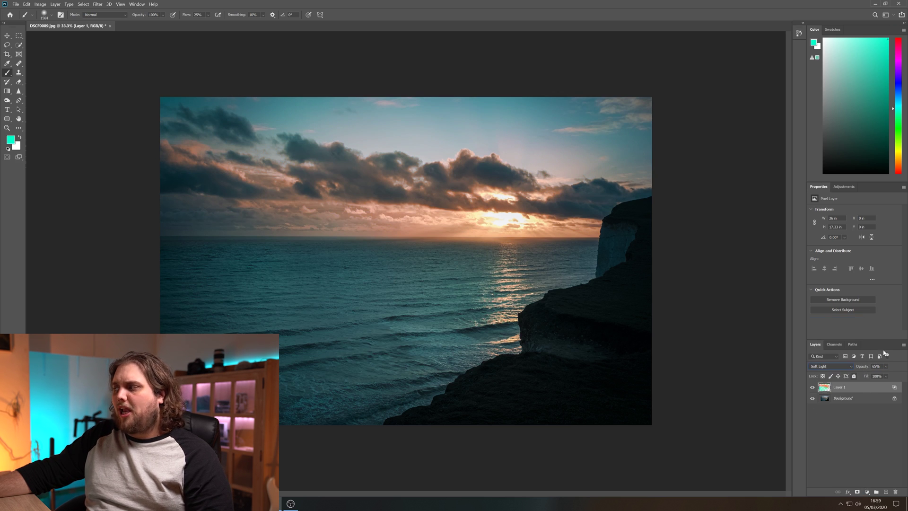
pyautogui.moveTo(866, 371); pyautogui.dragTo(854, 372)
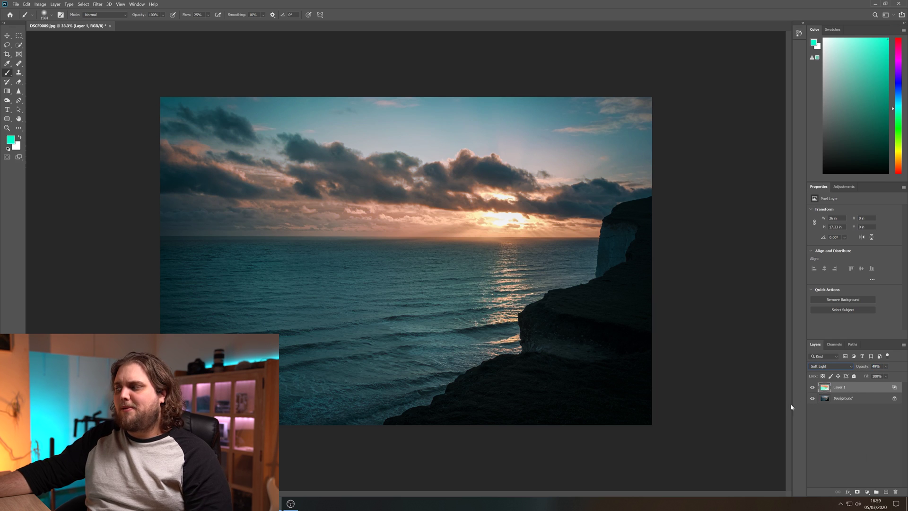
# Step: Compare Layer 1 on and off, preview Hard Light, and keep Soft Light at about 49%
pyautogui.click(813, 388)
pyautogui.click(812, 389)
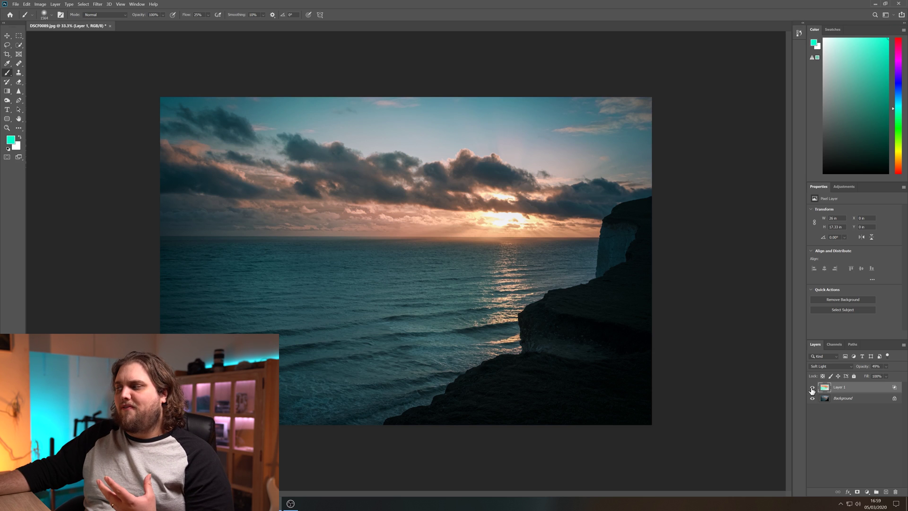
pyautogui.click(830, 366)
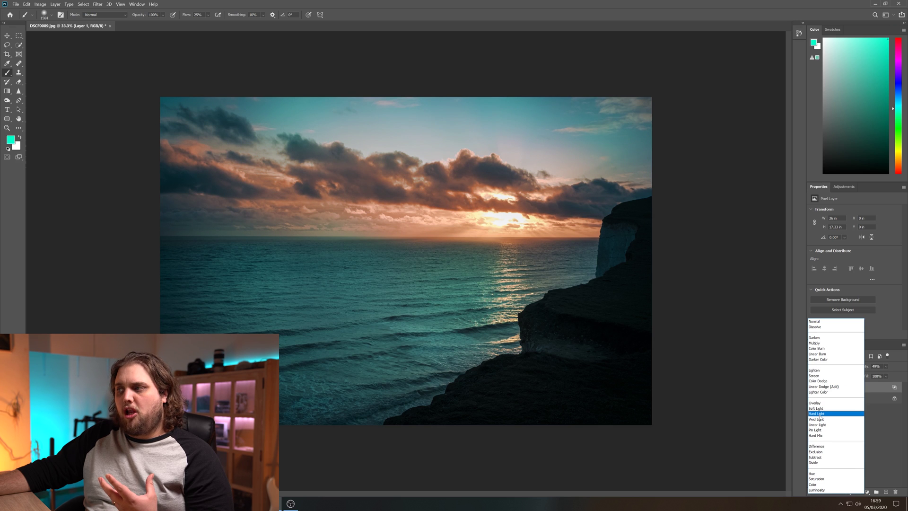
pyautogui.click(816, 408)
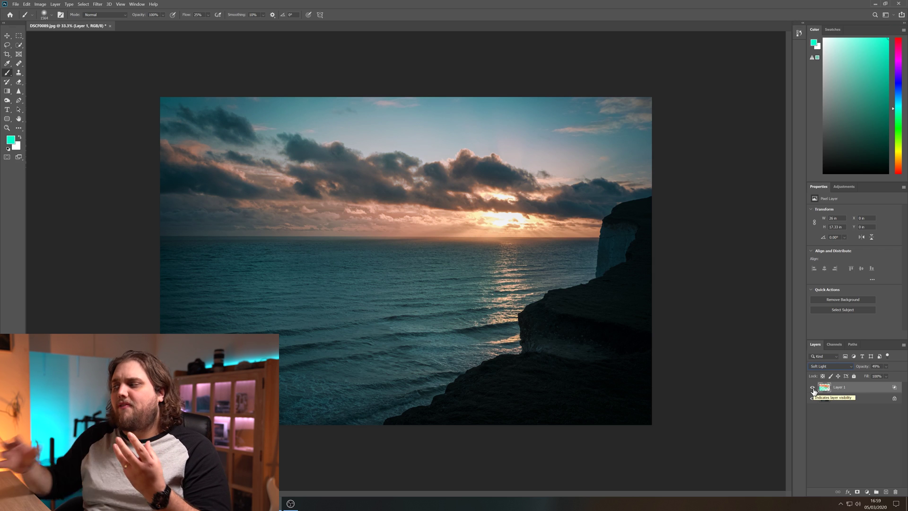
pyautogui.click(812, 387)
pyautogui.click(812, 387)
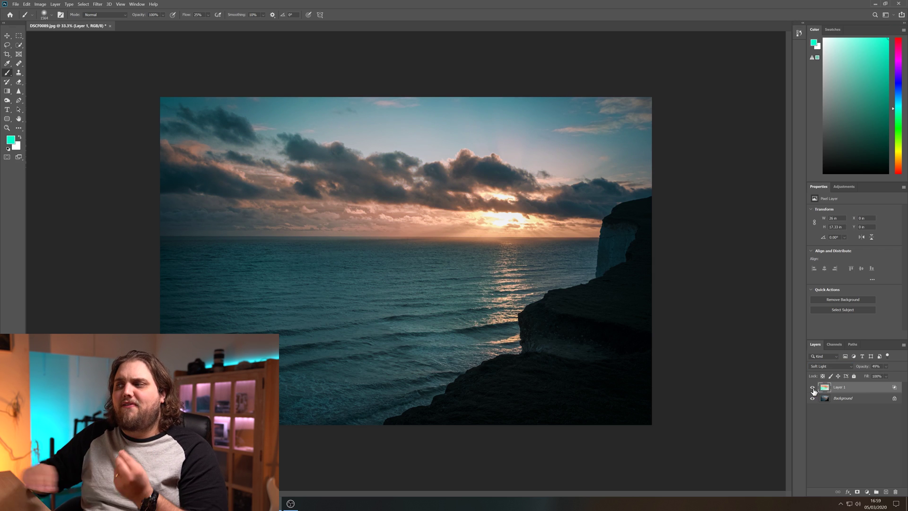